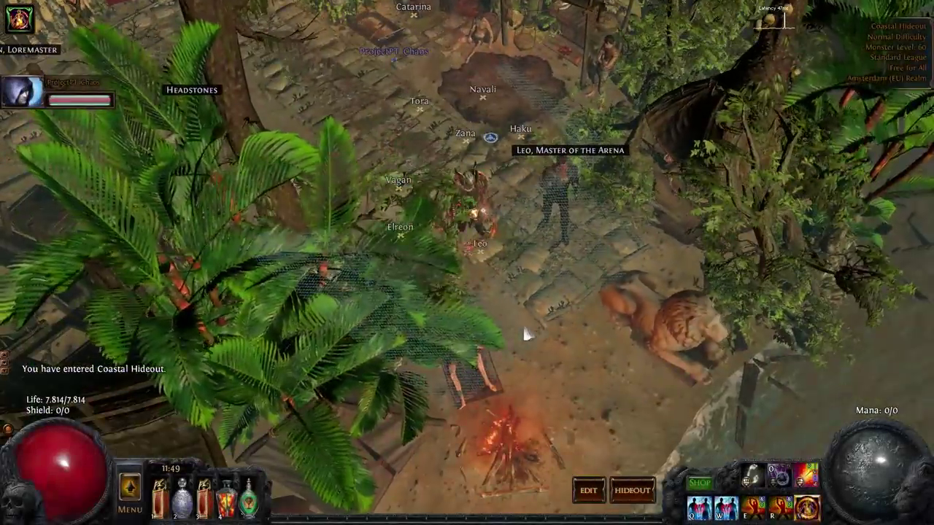
scroll(528, 334, up, 5)
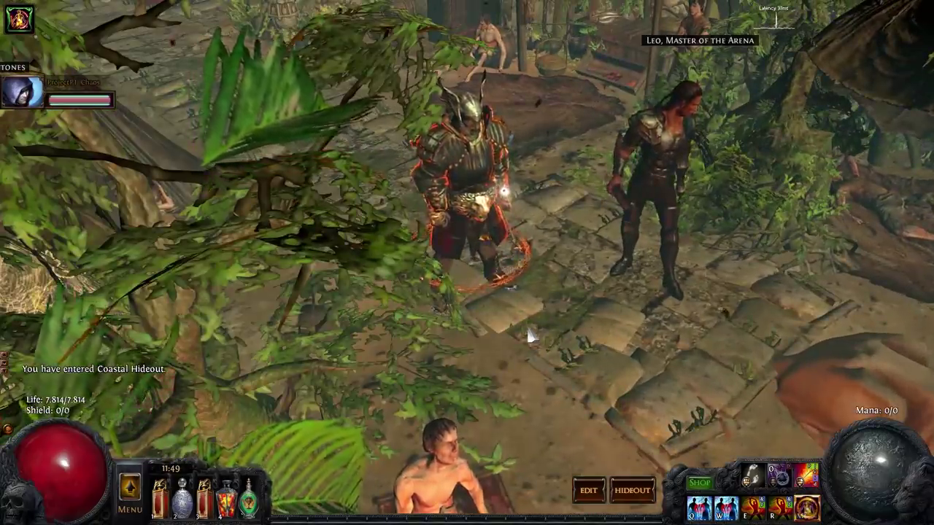
scroll(528, 332, down, 5)
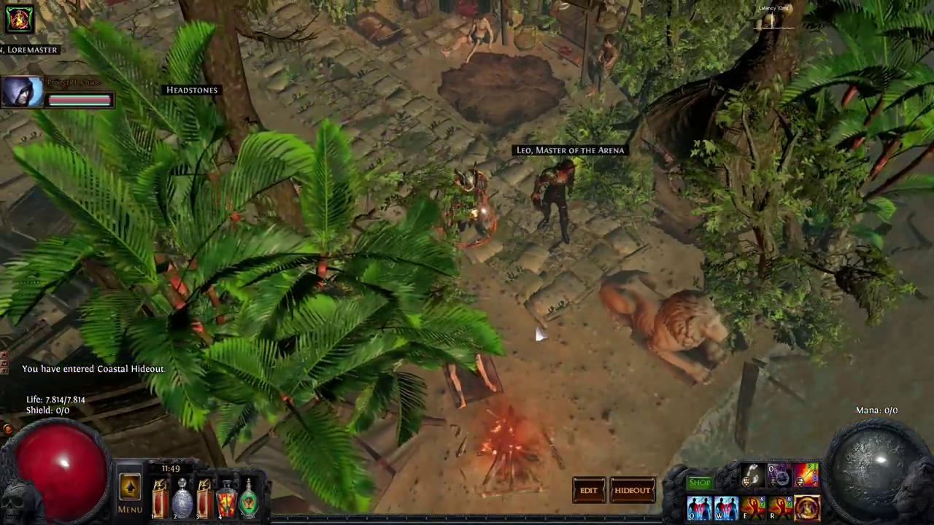
key(Tab)
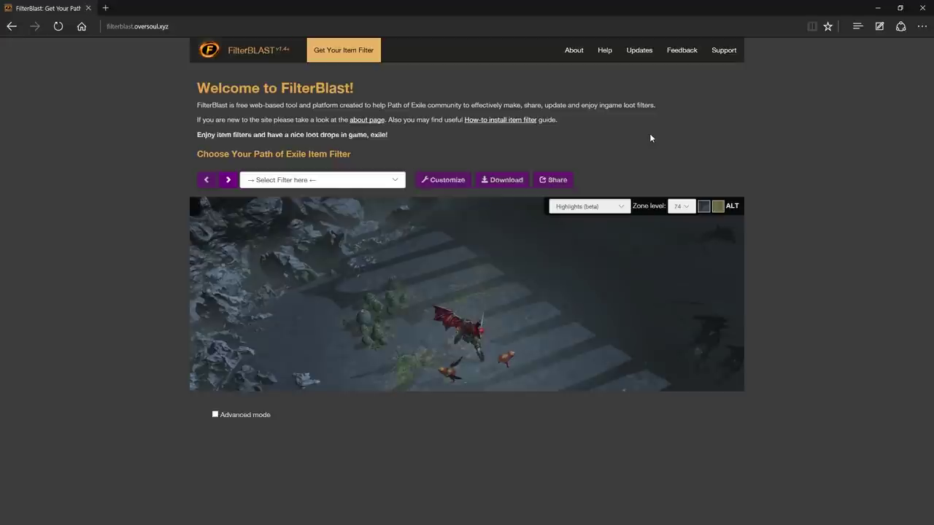
Step: Preview the available item filters one after another, starting with PoE Default Filter and continuing through to xhul's endgame filter
click(332, 185)
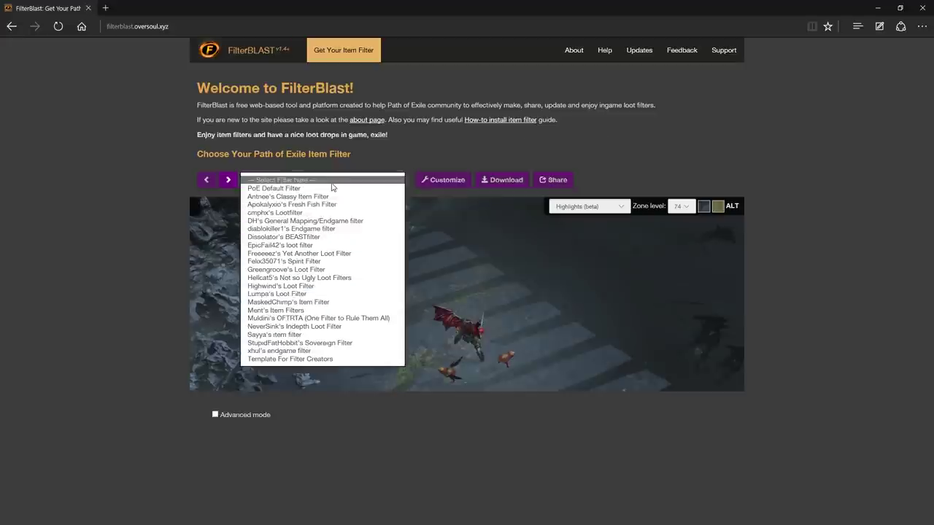
click(326, 188)
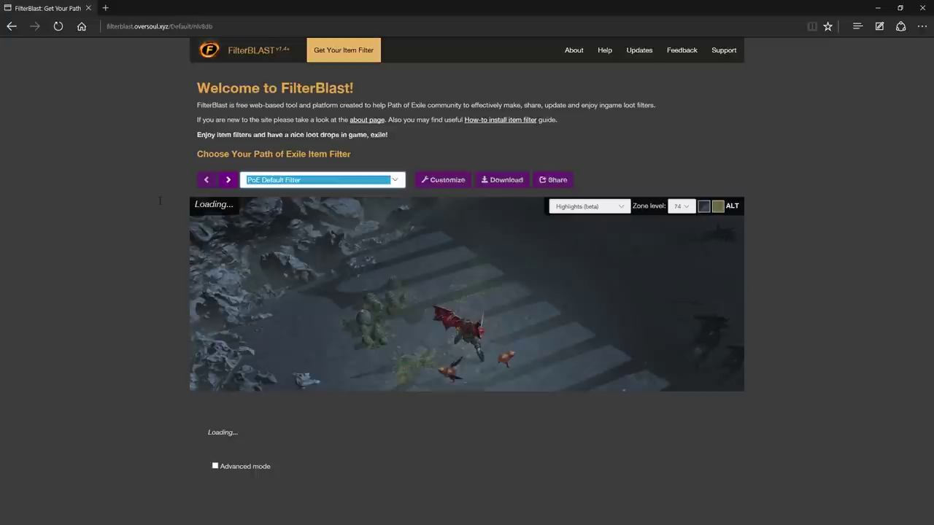
click(226, 180)
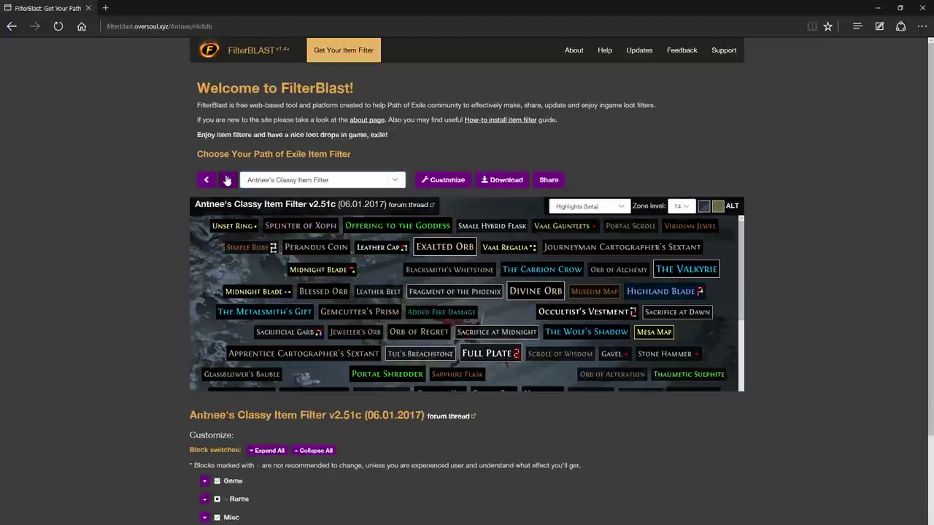
click(227, 180)
click(227, 181)
click(227, 181)
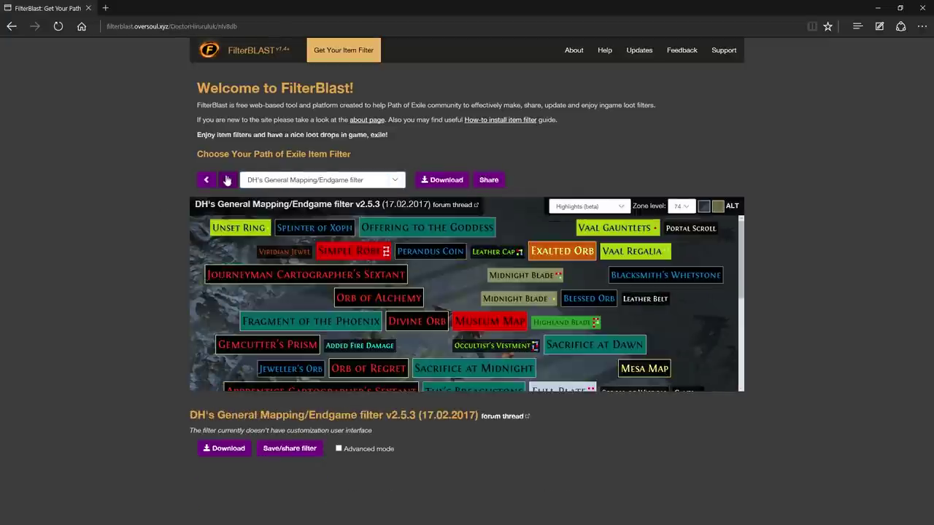
click(226, 180)
click(227, 180)
click(227, 180)
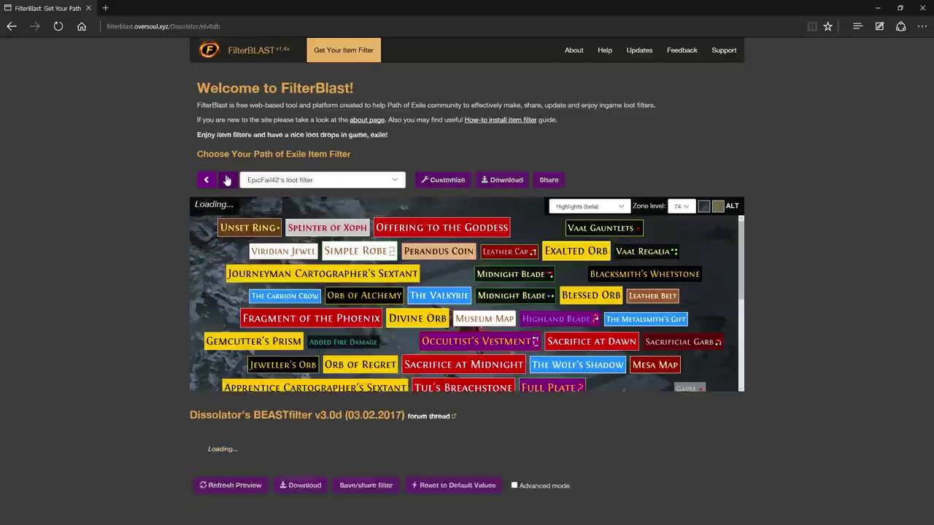
click(226, 181)
click(227, 180)
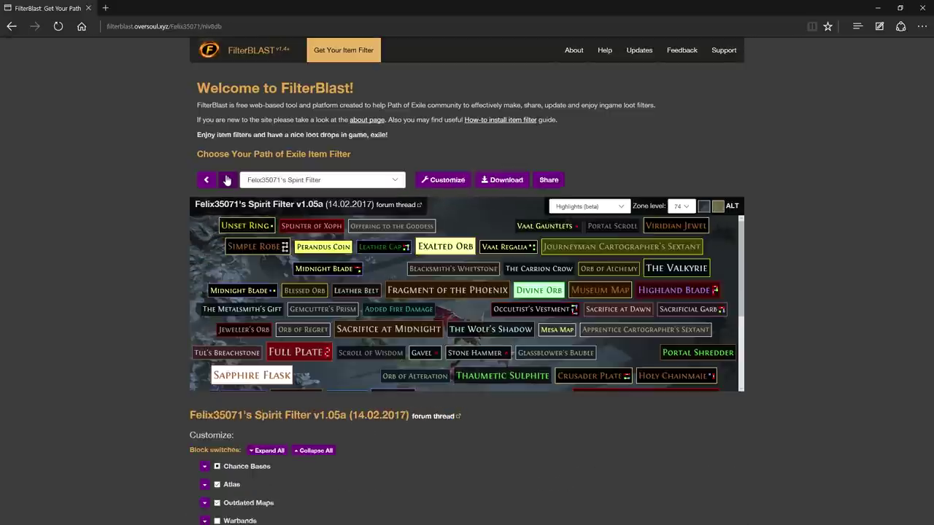
click(227, 180)
click(227, 180)
click(227, 181)
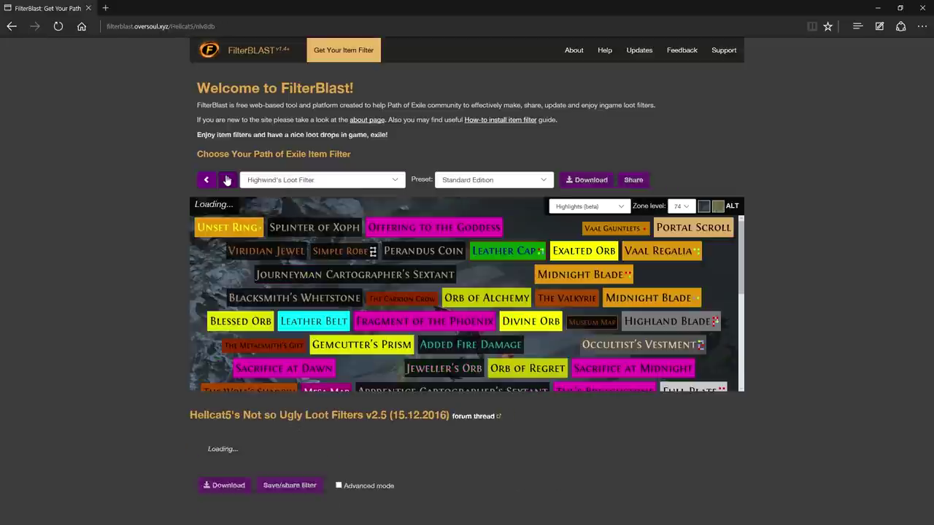
click(227, 180)
click(226, 180)
click(227, 180)
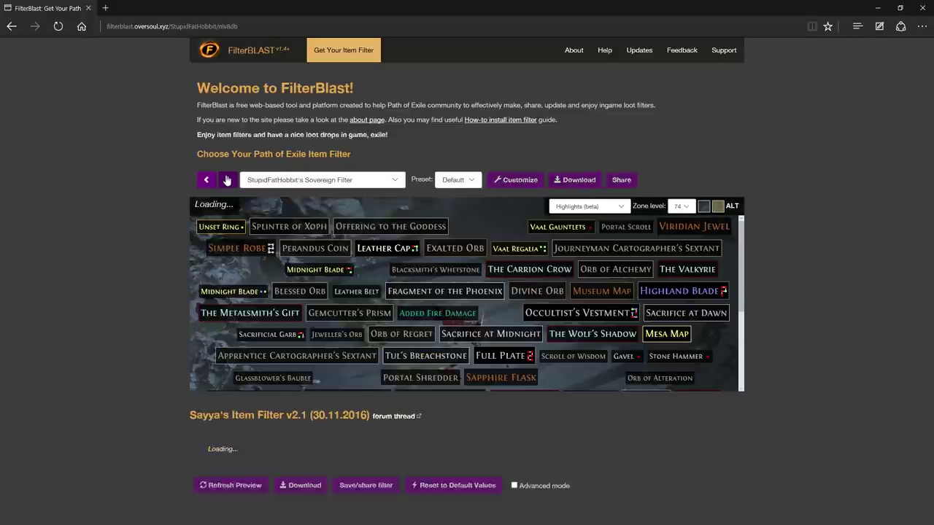
click(227, 180)
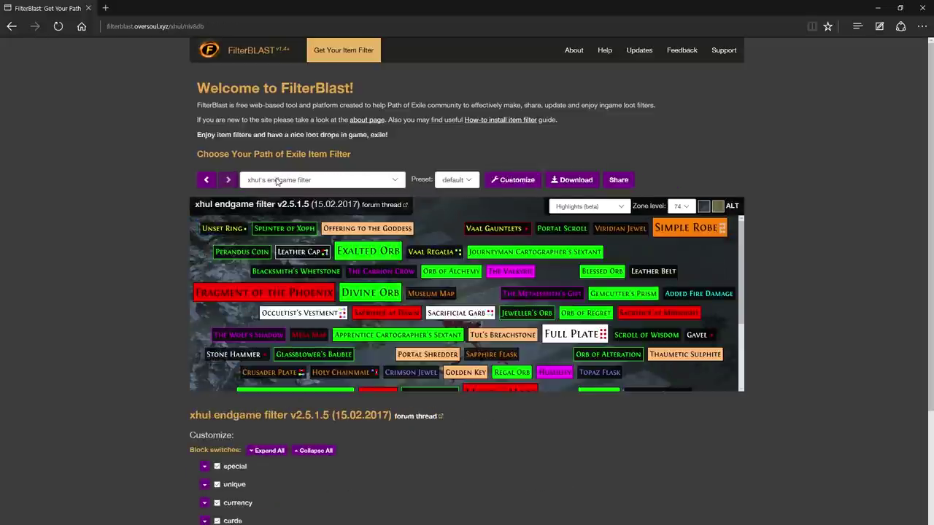
Step: Load the Template For Filter Creators with the Compatibility of Options preset, look over its options and open the site's help
click(279, 180)
click(307, 228)
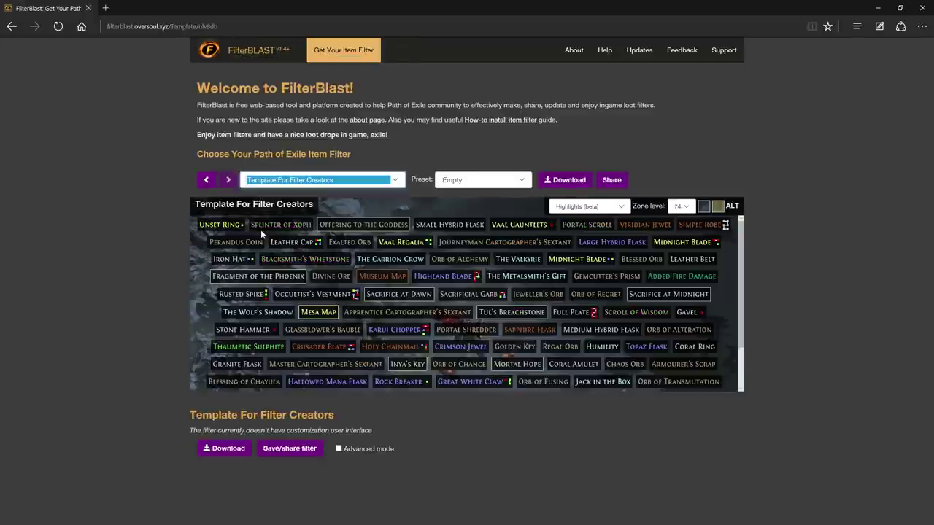
click(507, 180)
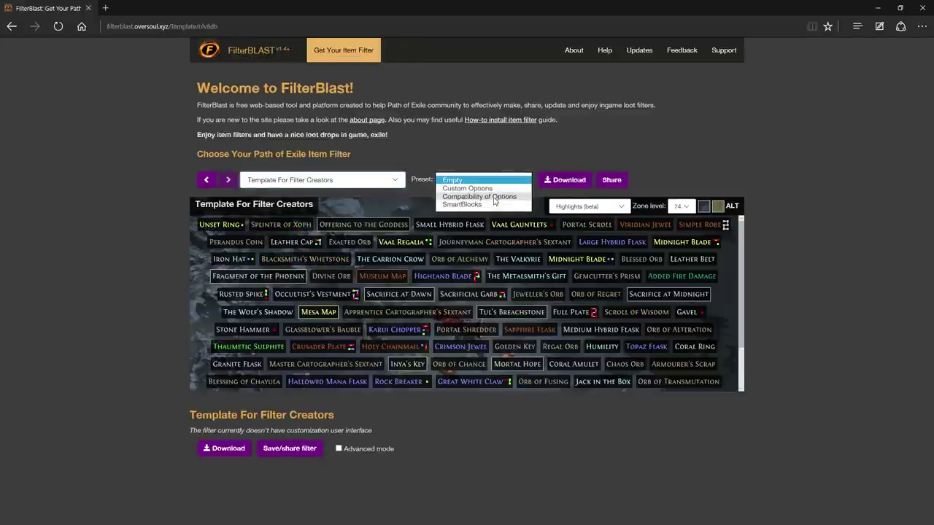
click(496, 197)
scroll(875, 263, down, 2)
scroll(870, 259, up, 3)
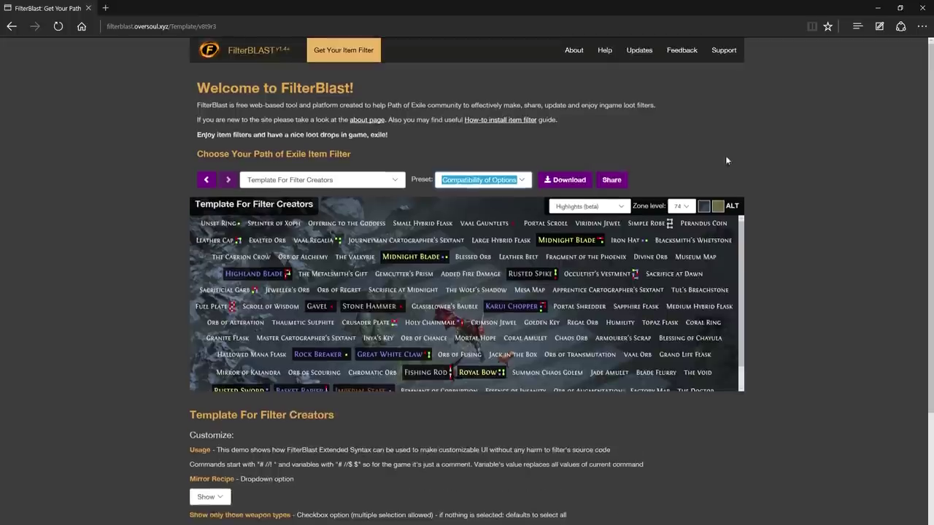
click(603, 51)
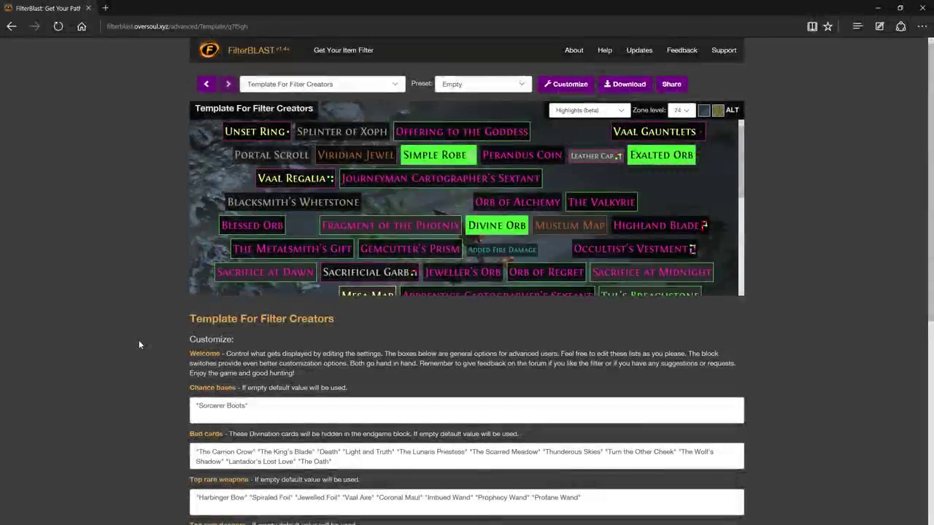
Step: Expand all block switches of the filter template and look through its customization lists and switches
scroll(138, 340, down, 4)
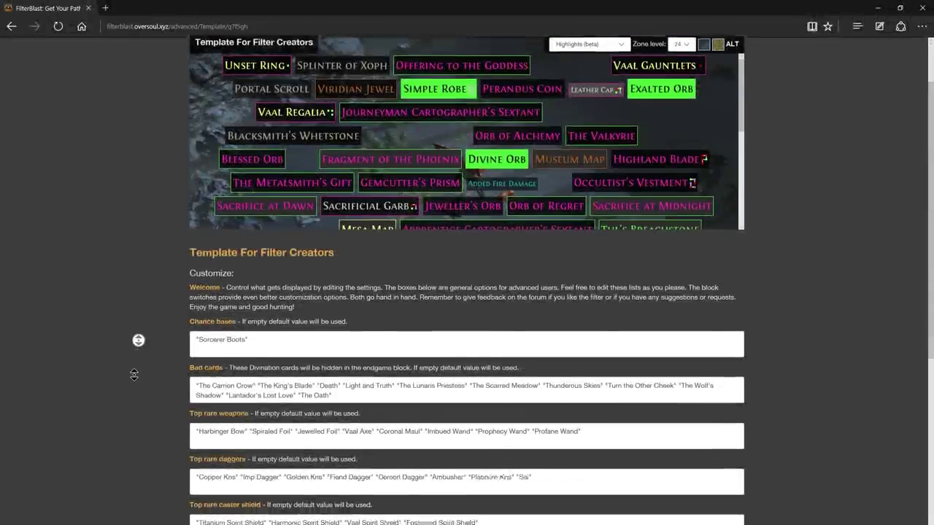
click(269, 461)
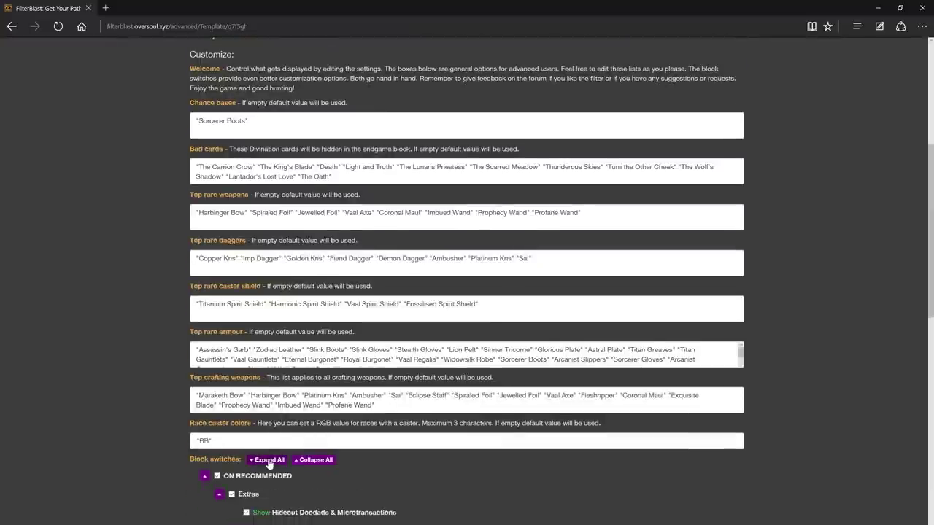
scroll(270, 464, down, 15)
middle_click(120, 433)
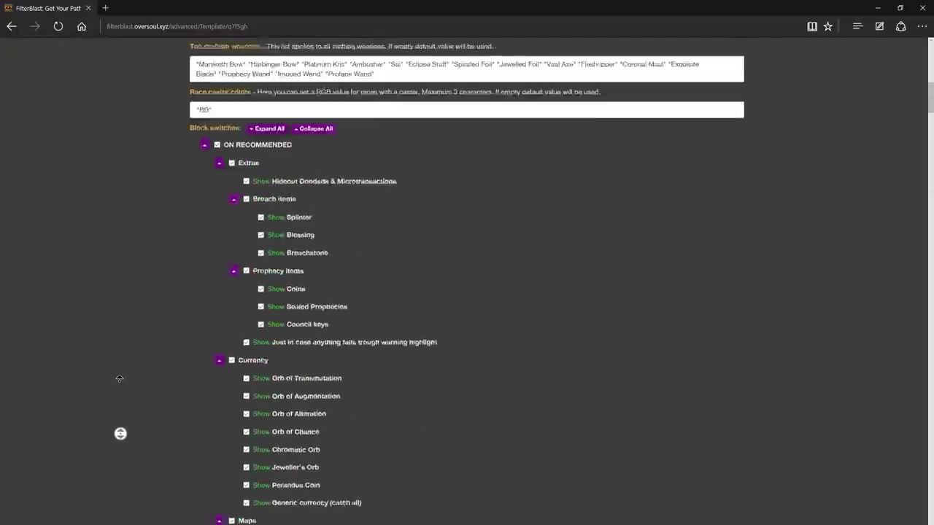
middle_click(121, 380)
scroll(121, 381, up, 2)
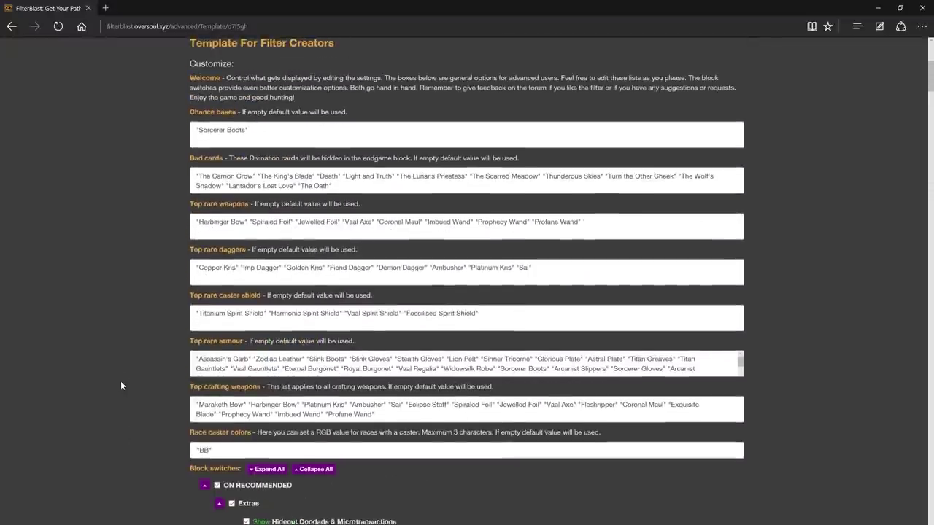
Step: Collapse all block switches and unfold only the Leveling Filter block to view its entries
click(307, 472)
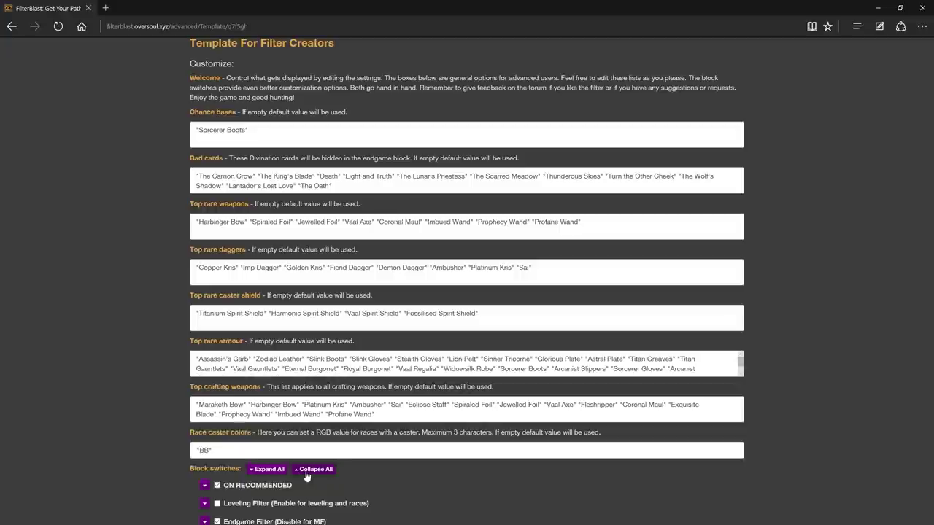
scroll(73, 431, down, 1)
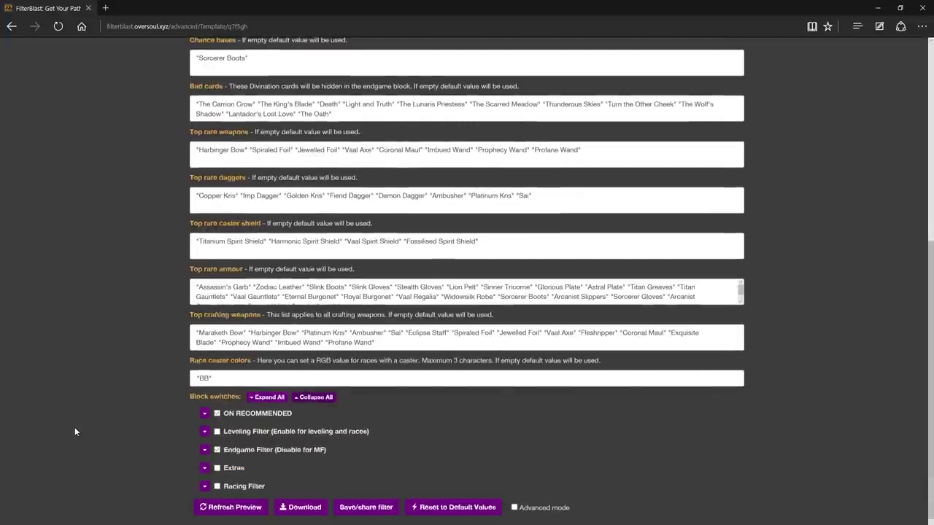
click(204, 432)
scroll(152, 427, down, 2)
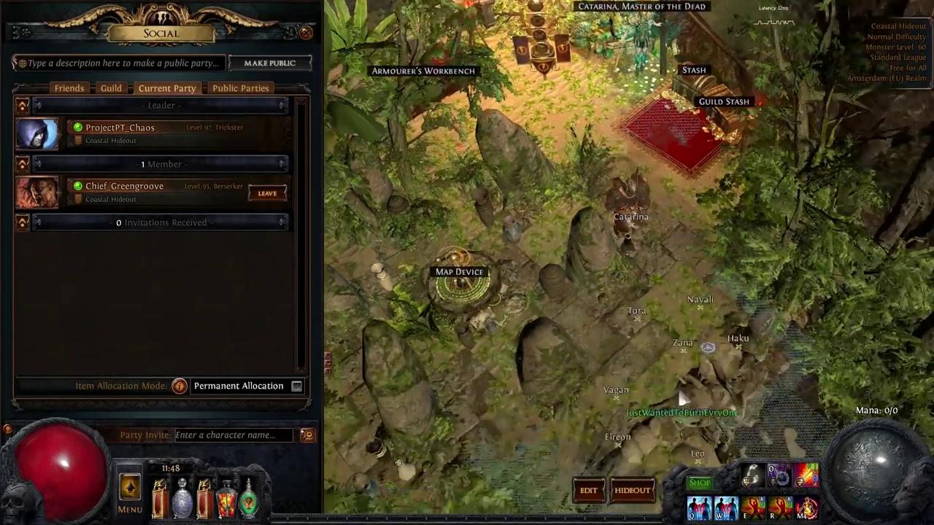
Step: Close the Social window and walk the character through the hideout past the Blessing Font to the Headstones
mouse_move(679, 391)
mouse_down()
mouse_move(650, 436)
mouse_move(820, 447)
mouse_move(550, 436)
mouse_move(538, 418)
mouse_move(533, 312)
mouse_up()
key(space)
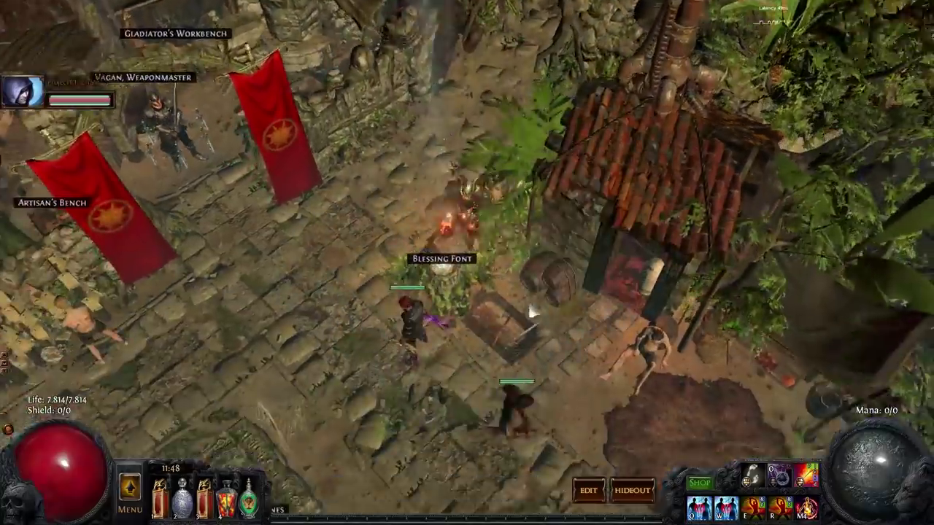
click(447, 364)
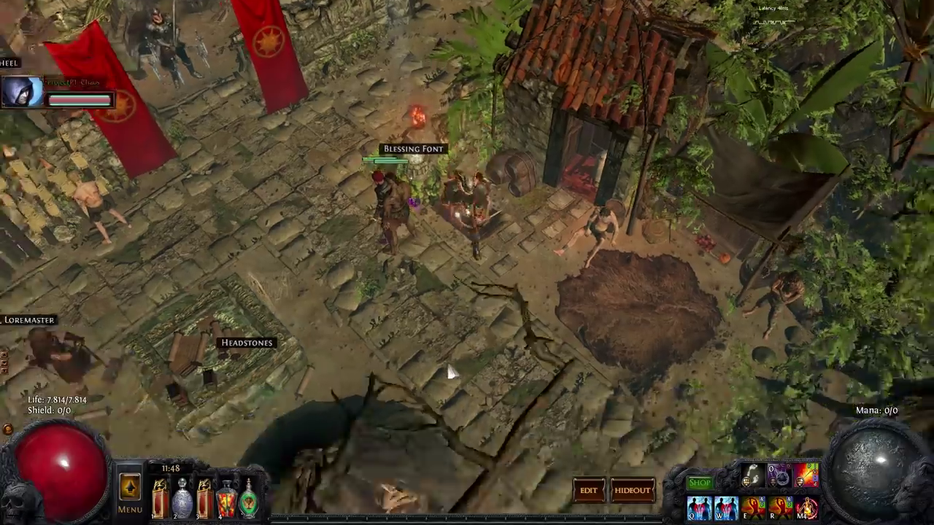
mouse_move(451, 371)
mouse_down()
mouse_move(364, 267)
mouse_move(442, 202)
mouse_move(439, 217)
mouse_move(543, 275)
mouse_up()
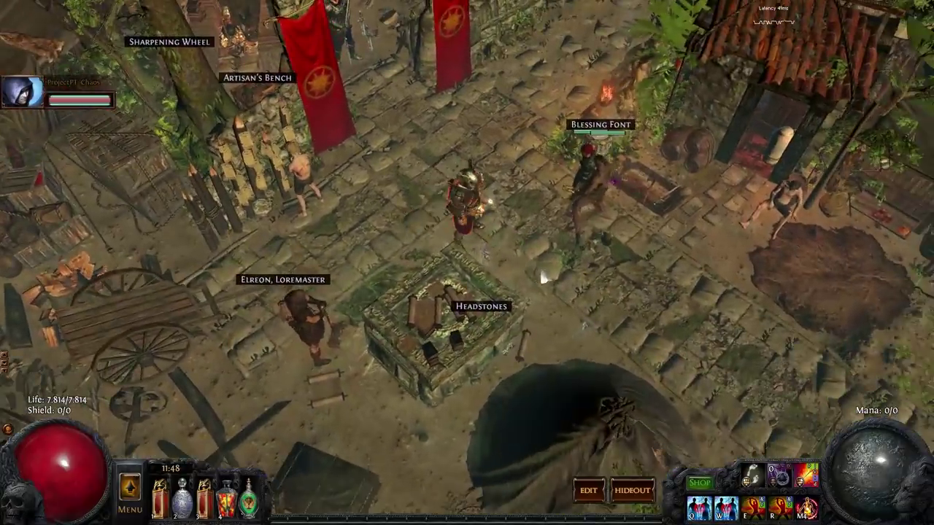
Step: Clear the whisper recipient in the chat and send "lol" in local chat
key(Return)
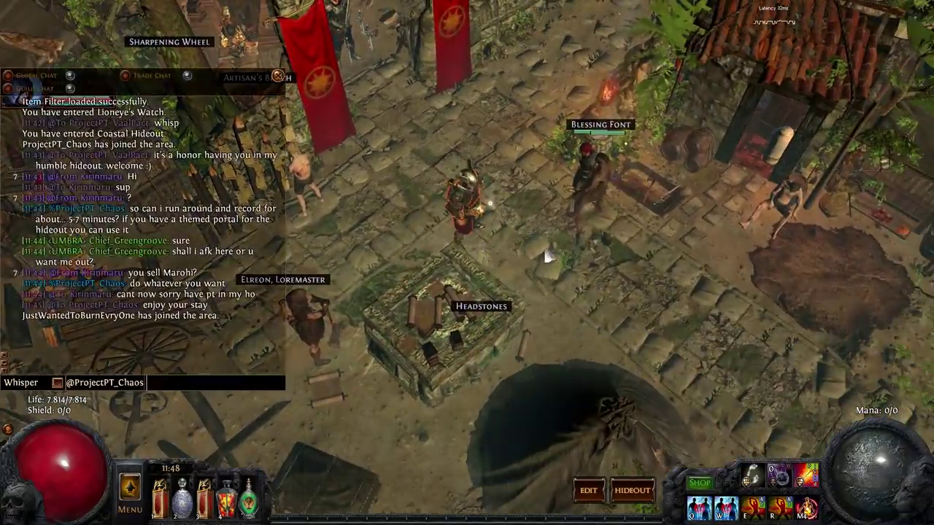
key(BackSpace)
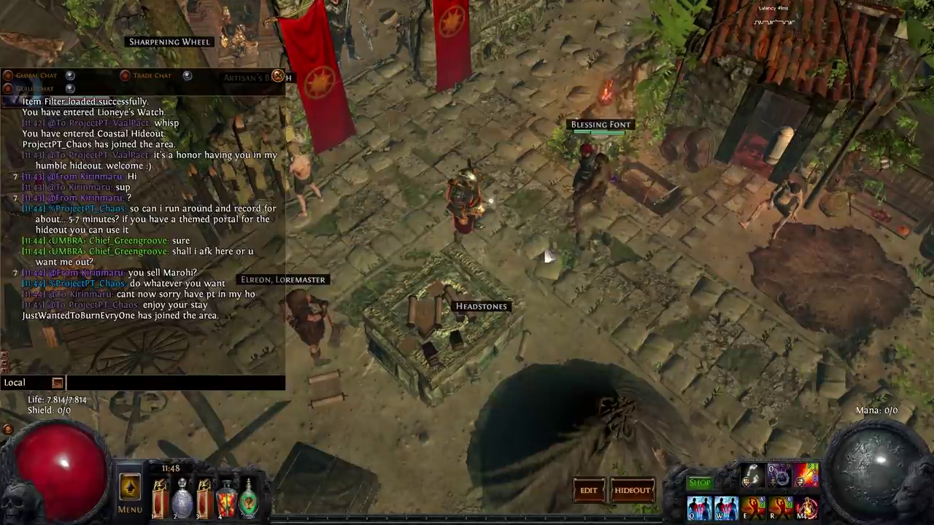
key(Return)
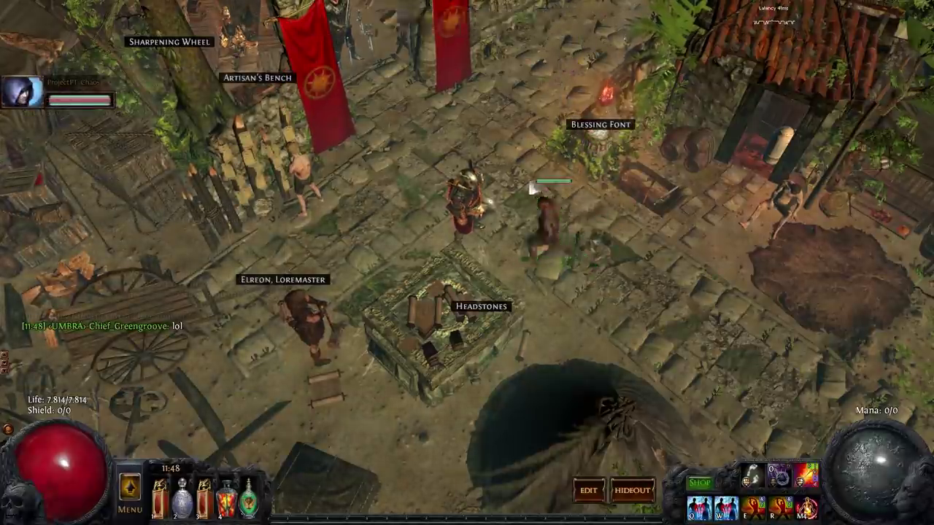
Step: Walk the character past Zana and the waypoint to the overgrown ruins near Navali, checking the overlay map on the way
mouse_move(484, 155)
mouse_down()
mouse_move(481, 167)
mouse_move(521, 183)
mouse_move(513, 186)
mouse_move(527, 200)
mouse_move(496, 199)
mouse_up()
key(Tab)
key(Tab)
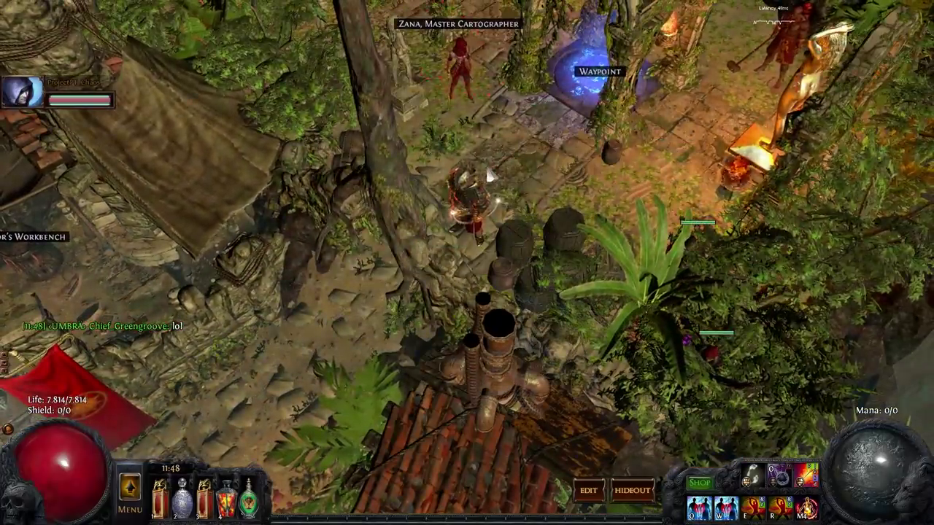
mouse_move(487, 168)
mouse_down()
mouse_move(548, 266)
mouse_move(469, 161)
mouse_move(391, 175)
mouse_move(363, 210)
mouse_move(363, 254)
mouse_move(361, 242)
mouse_move(579, 319)
mouse_move(552, 332)
mouse_move(462, 340)
mouse_move(397, 316)
mouse_up()
key(Tab)
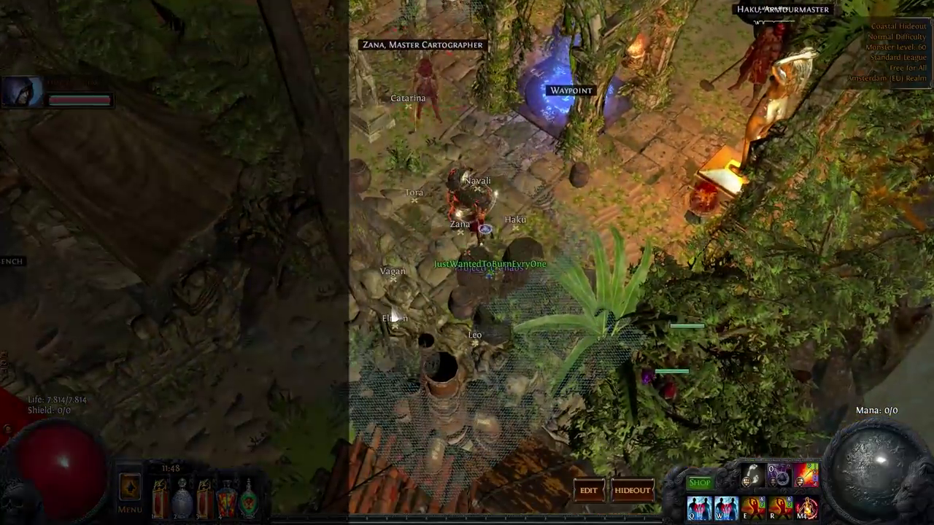
key(Tab)
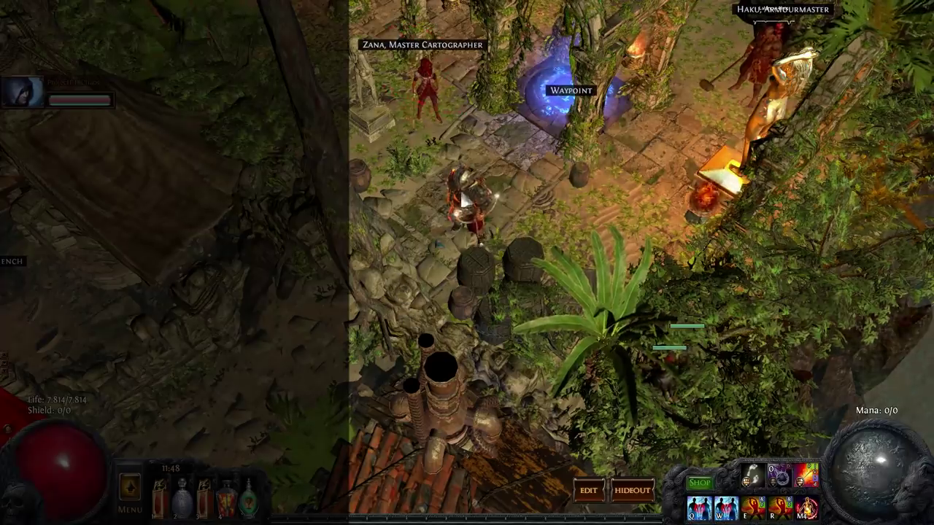
mouse_move(463, 194)
mouse_down()
mouse_move(506, 208)
mouse_move(482, 164)
mouse_move(427, 168)
mouse_move(397, 191)
mouse_move(509, 258)
mouse_up()
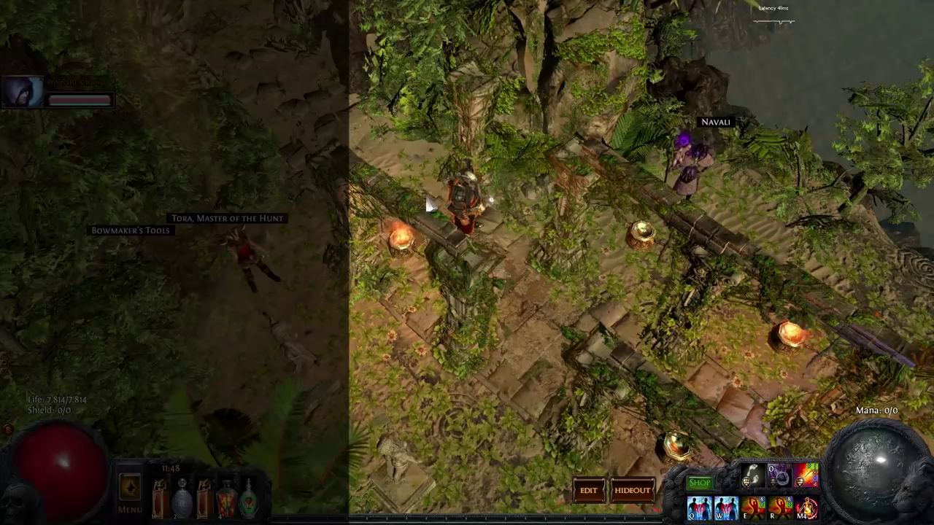